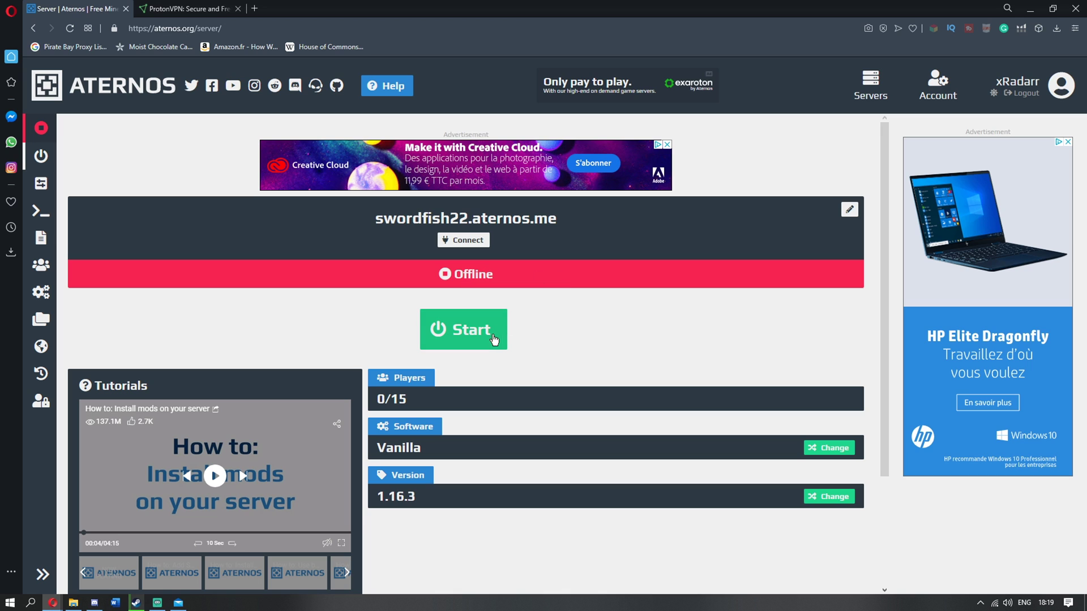
# Step: Start the Aternos server, allow its notifications, stop it mid-startup, and move to the ProtonVPN tab
pyautogui.click(489, 336)
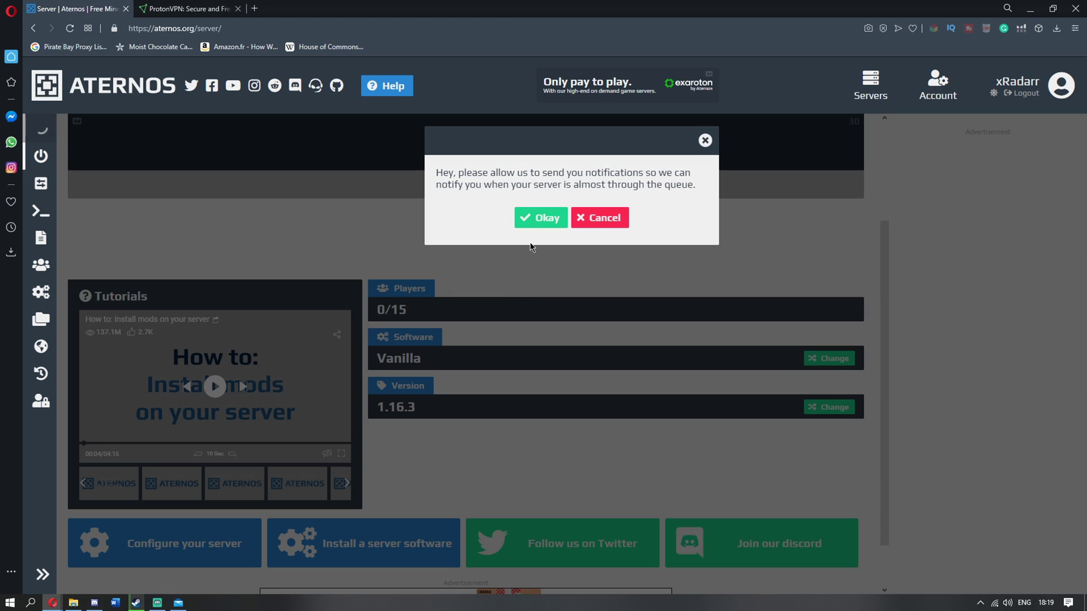
pyautogui.click(538, 220)
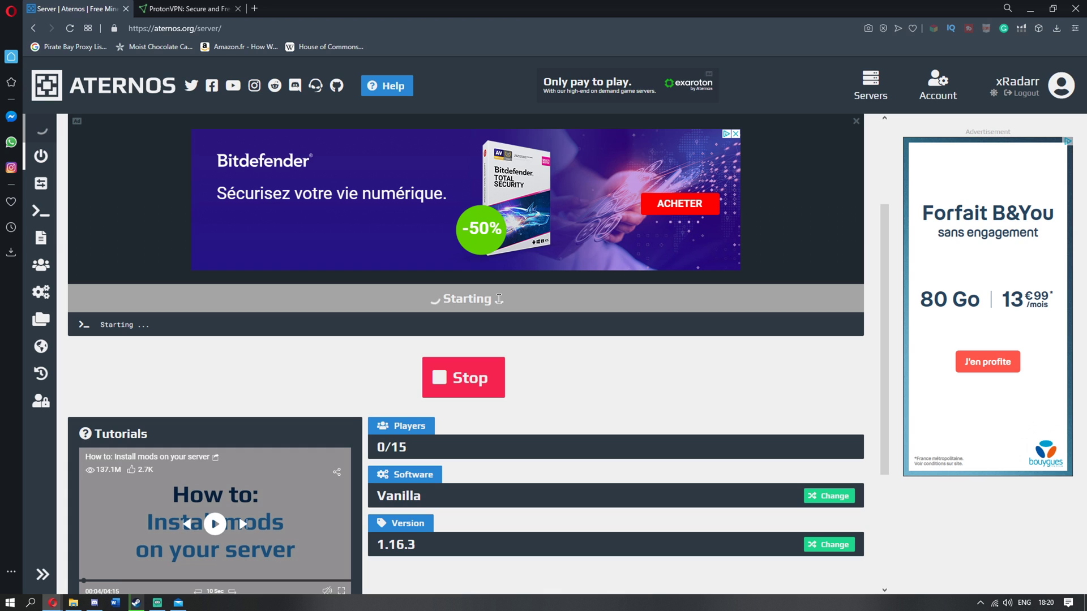
pyautogui.click(463, 377)
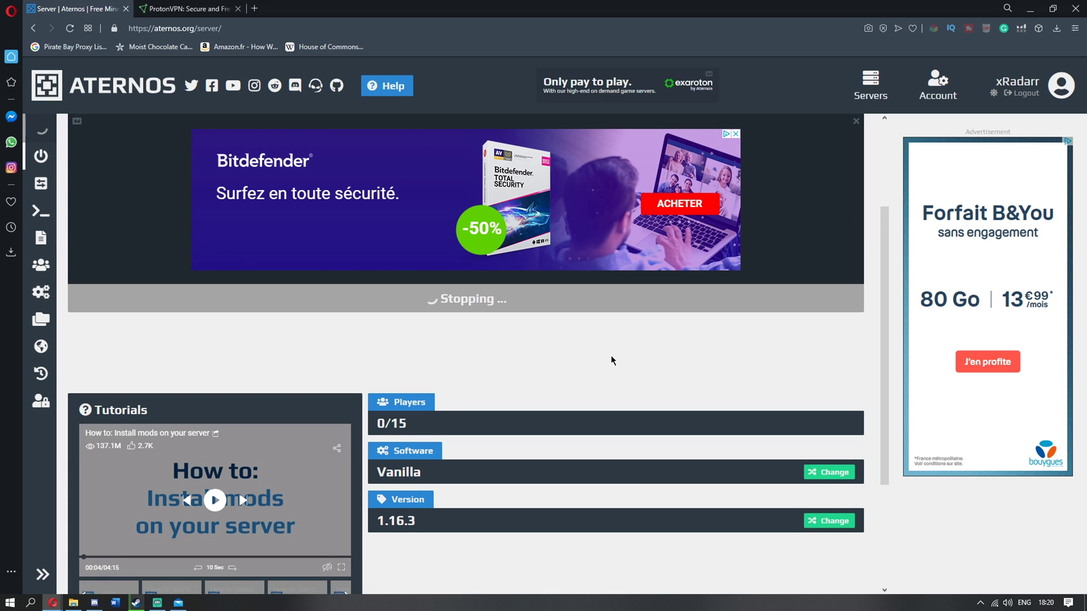
pyautogui.click(169, 4)
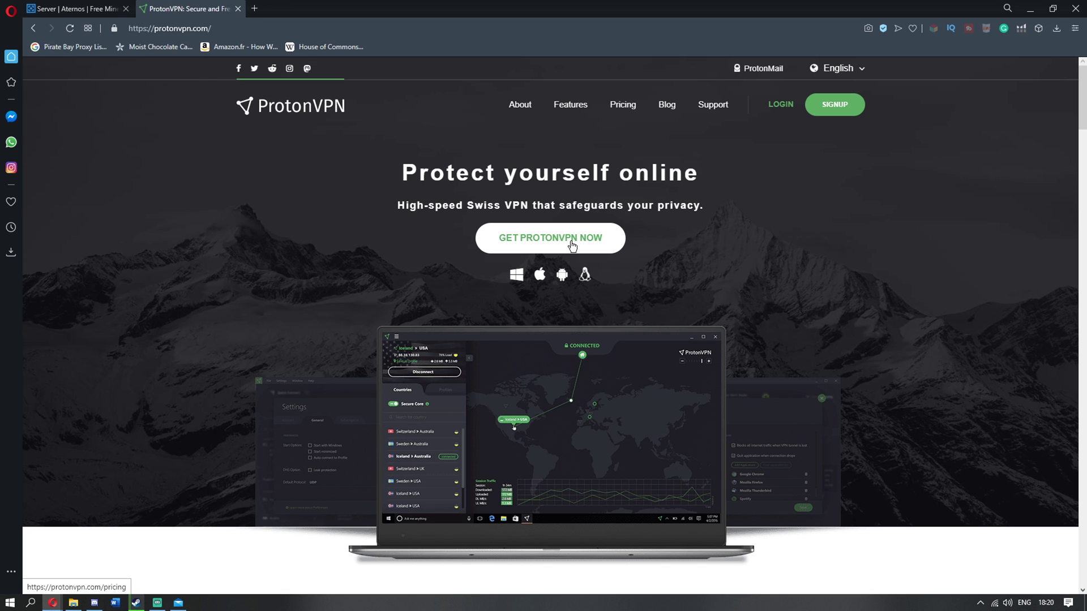
# Step: Choose the Free plan on the ProtonVPN plans page to reach the free sign-up form
pyautogui.click(572, 244)
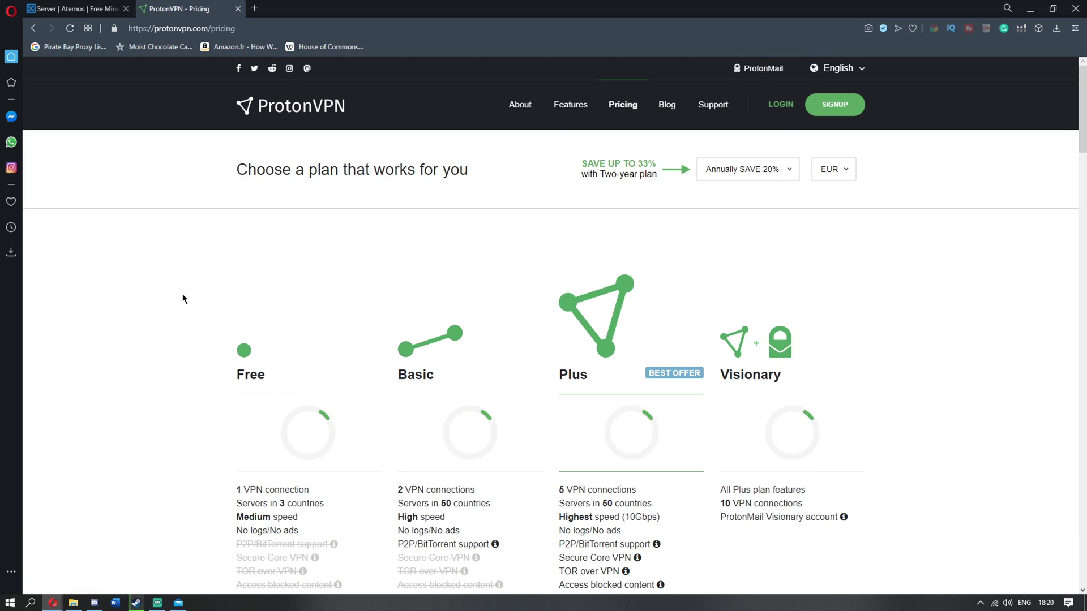
pyautogui.scroll(-4, 851, 349)
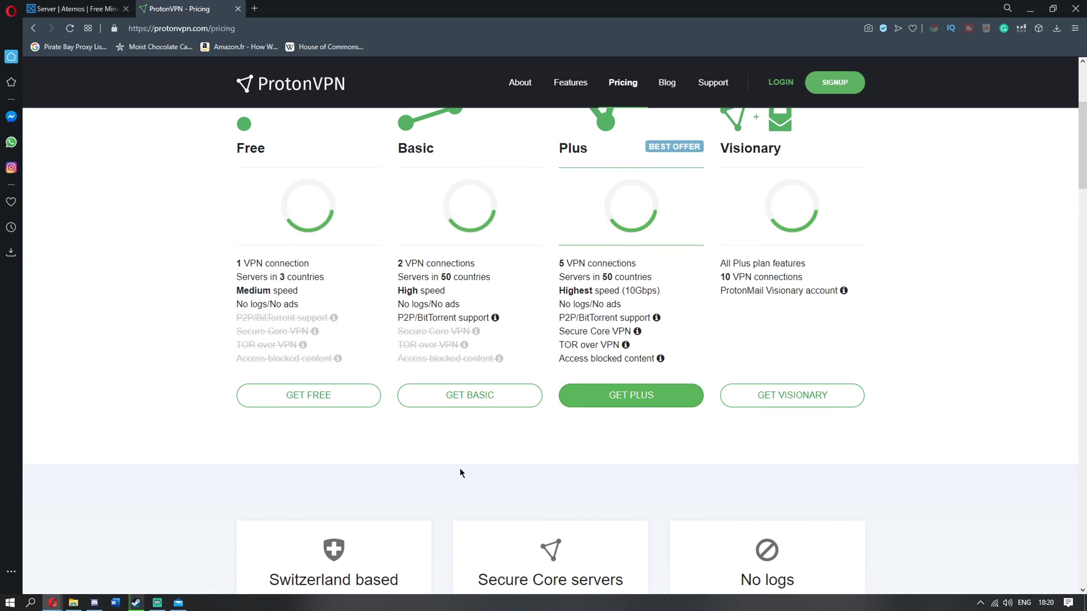
pyautogui.click(286, 403)
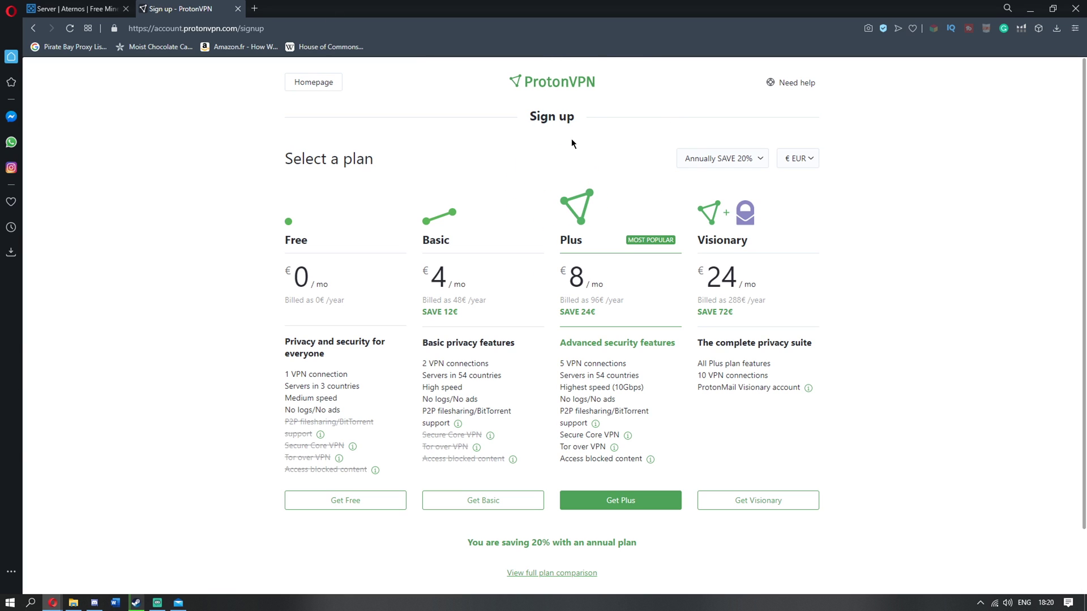
pyautogui.click(358, 501)
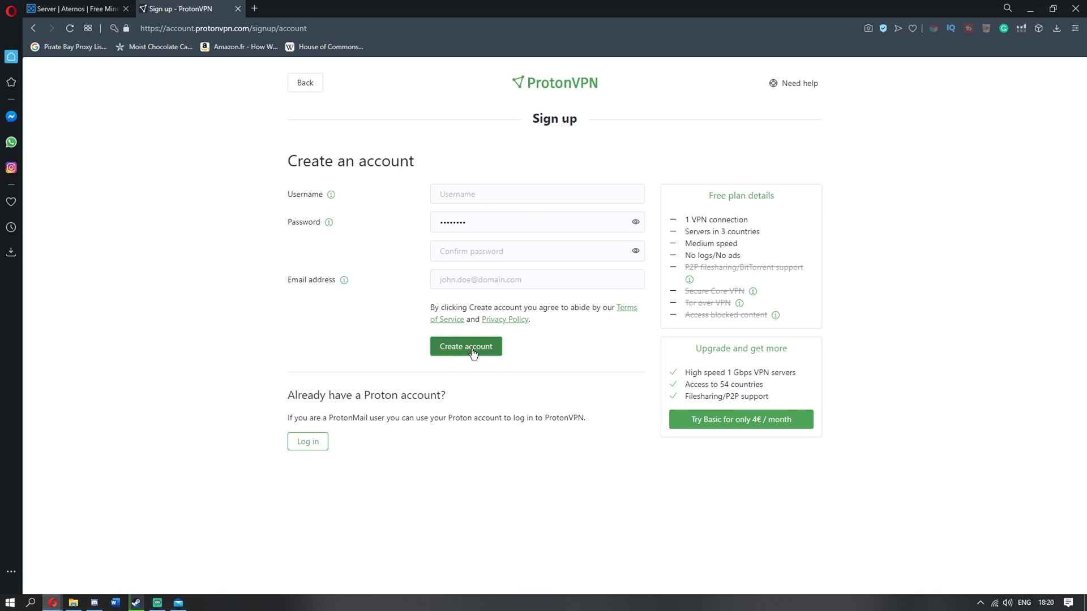
# Step: Log in to the existing ProtonVPN account with saved credentials and open the dashboard's Downloads page
pyautogui.click(310, 452)
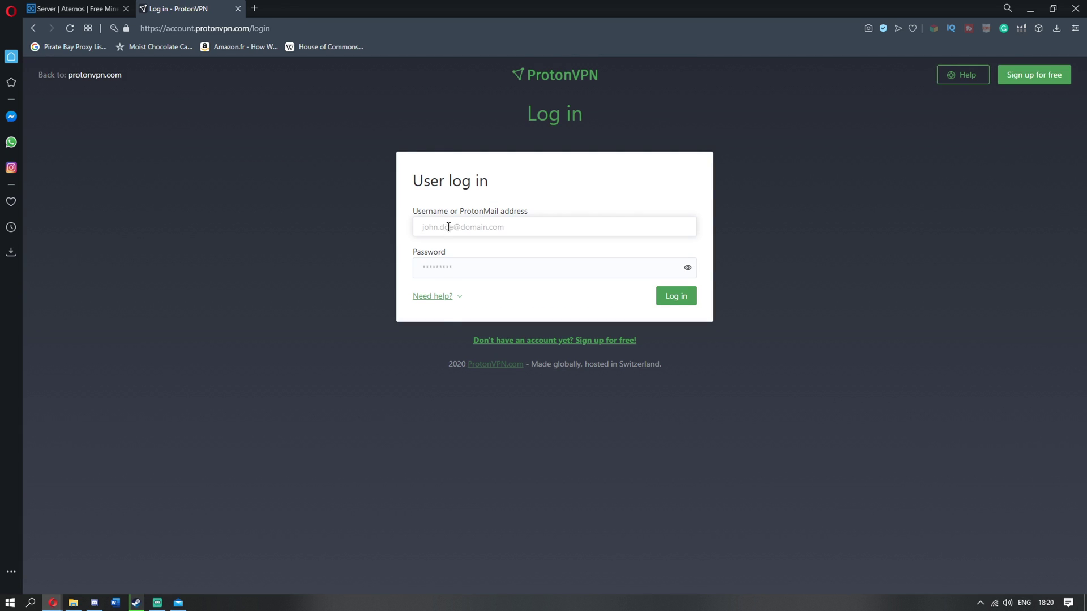
pyautogui.click(685, 296)
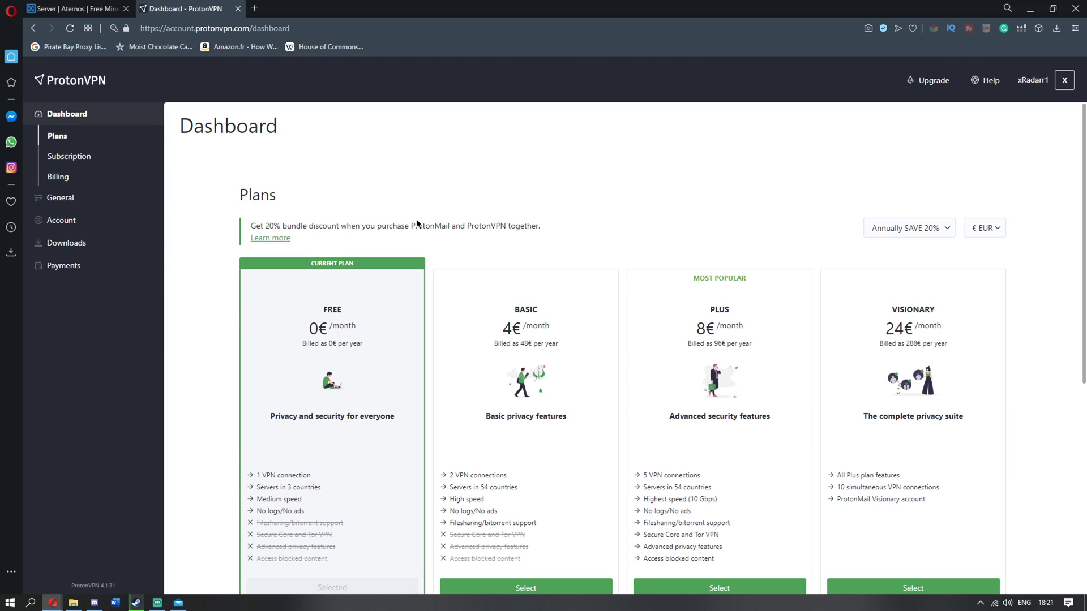
pyautogui.click(108, 243)
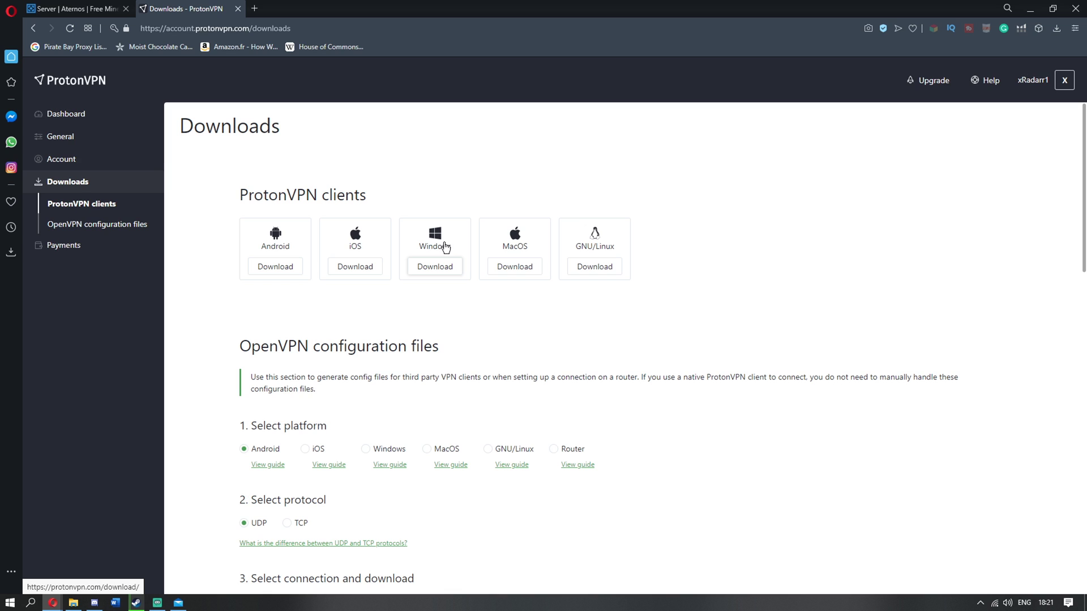
# Step: Download the Windows client installer ProtonVPN_win_v1.17.4 (2).exe to the Downloads folder
pyautogui.click(440, 271)
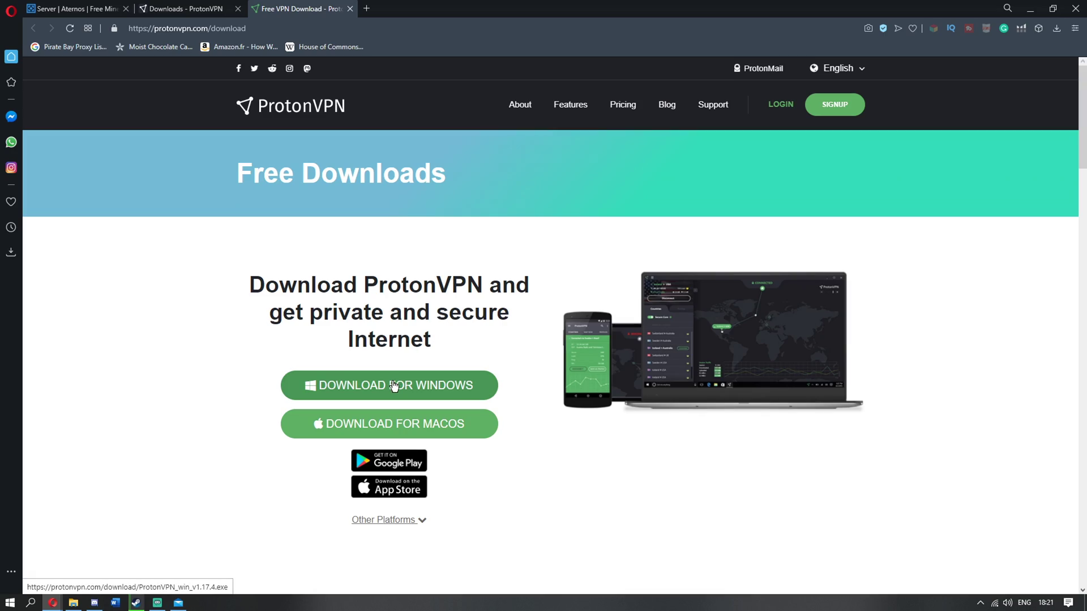
pyautogui.click(395, 386)
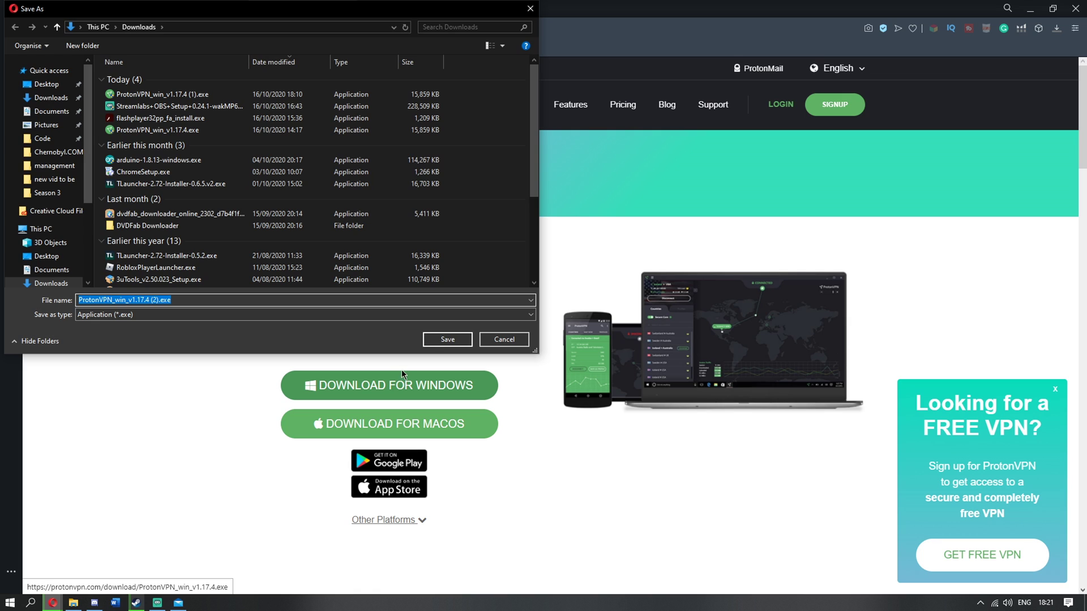
pyautogui.click(443, 339)
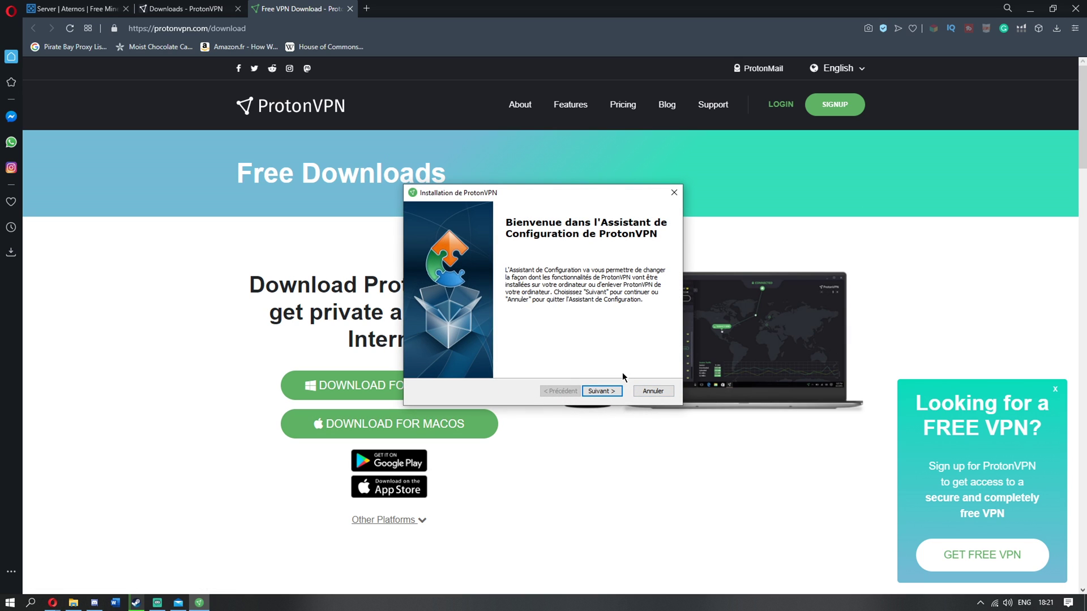
# Step: Cancel the ProtonVPN setup wizard after its first page, since the app is already installed
pyautogui.click(617, 391)
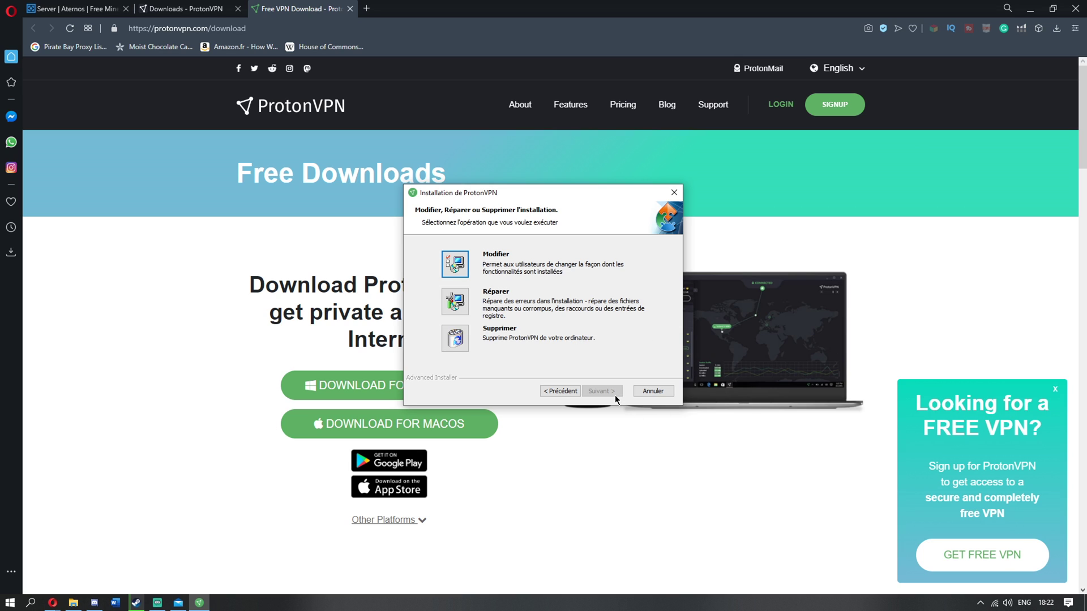
pyautogui.click(654, 390)
pyautogui.click(526, 320)
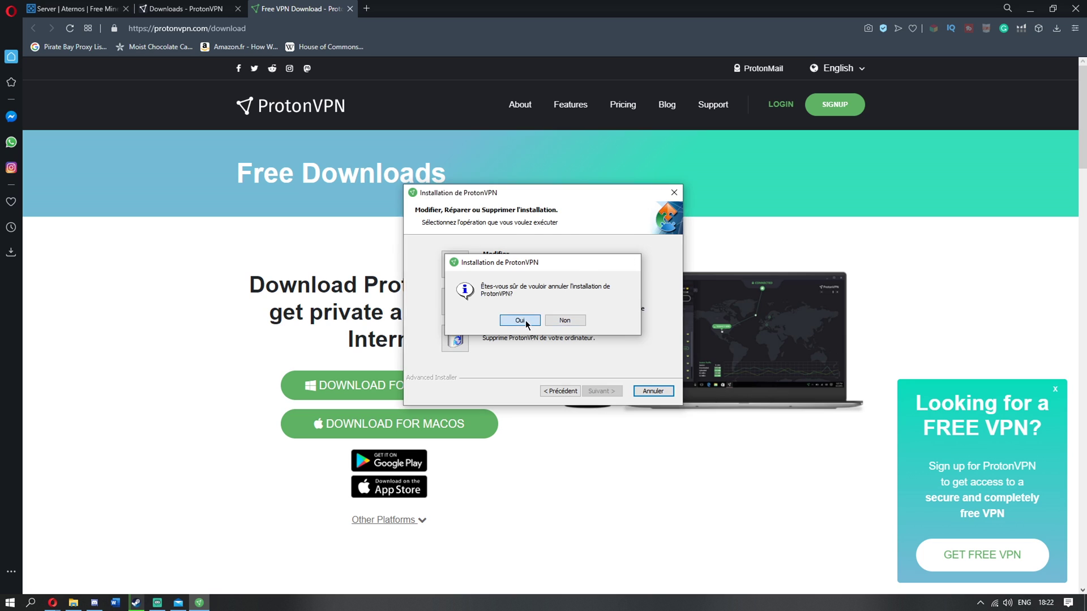
pyautogui.click(602, 390)
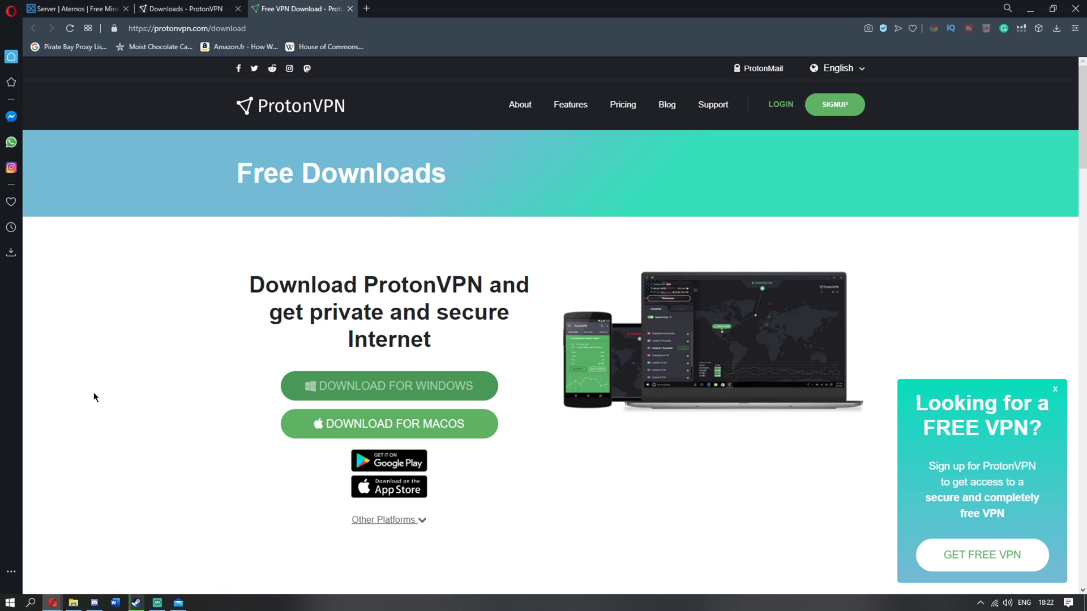
pyautogui.press('super')
# Step: Launch ProtonVPN from the Start menu and maximize its window to show the country list and server map
pyautogui.click(238, 280)
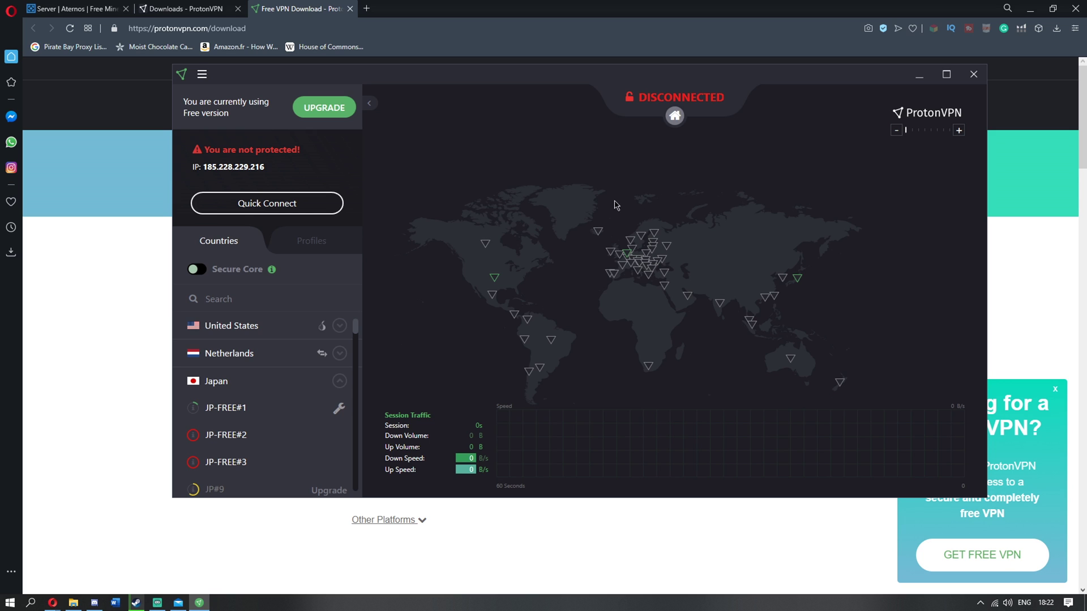
pyautogui.click(946, 75)
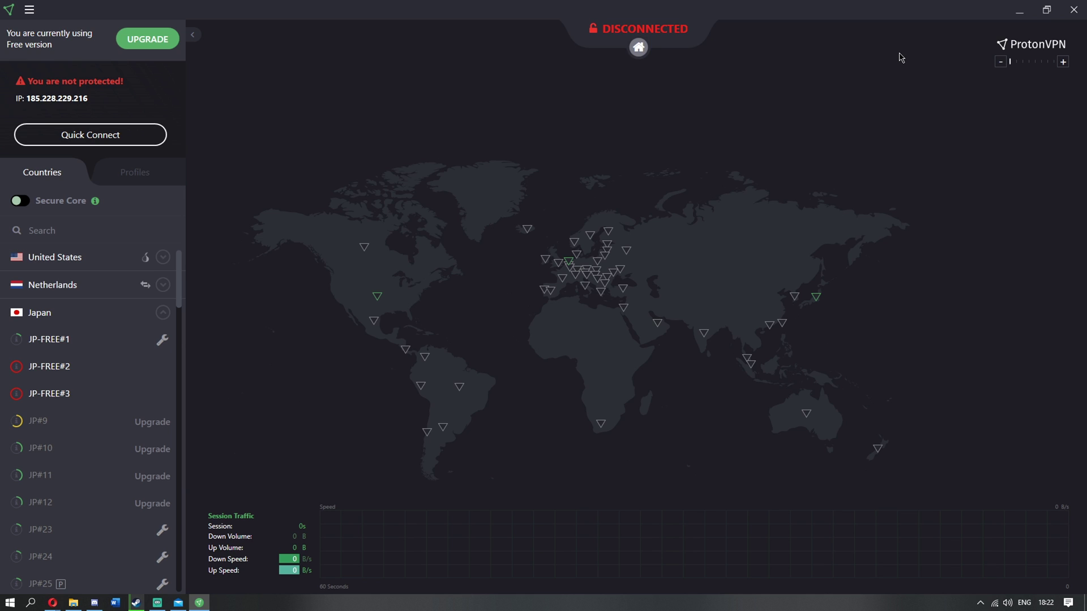
pyautogui.moveTo(77, 267)
pyautogui.moveTo(47, 306)
pyautogui.moveTo(91, 291)
pyautogui.moveTo(75, 317)
pyautogui.moveTo(377, 290)
# Step: Connect ProtonVPN to the free server US-FREE#3 using the United States pin on the map
pyautogui.click(378, 296)
pyautogui.click(378, 286)
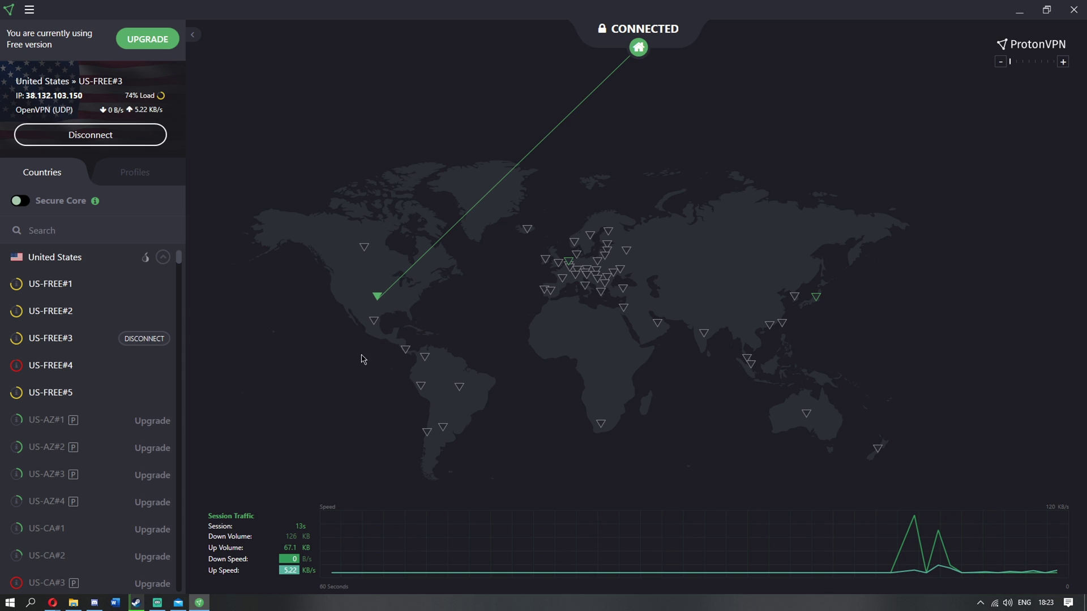
pyautogui.moveTo(52, 601)
pyautogui.moveTo(141, 553)
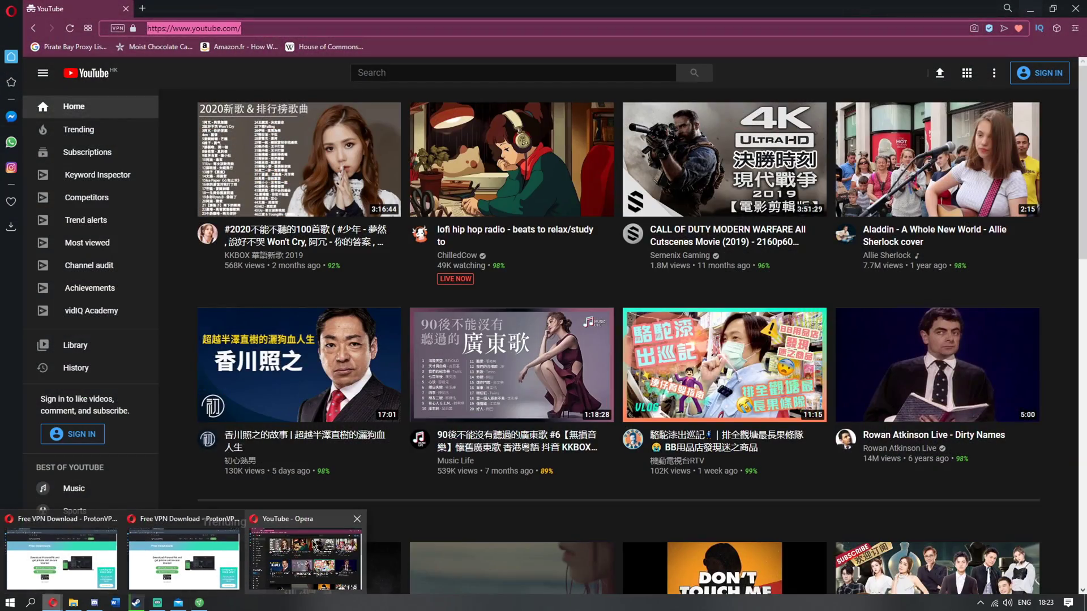
# Step: Close the YouTube window and reload the swordfish22.aternos.me page in the Aternos tab
pyautogui.click(358, 519)
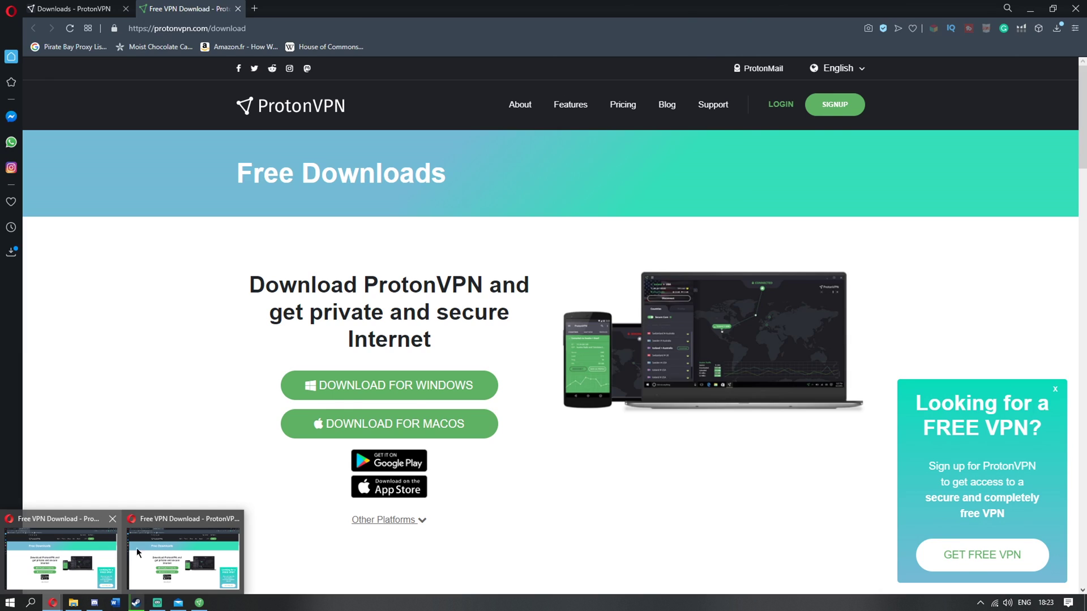
pyautogui.click(154, 550)
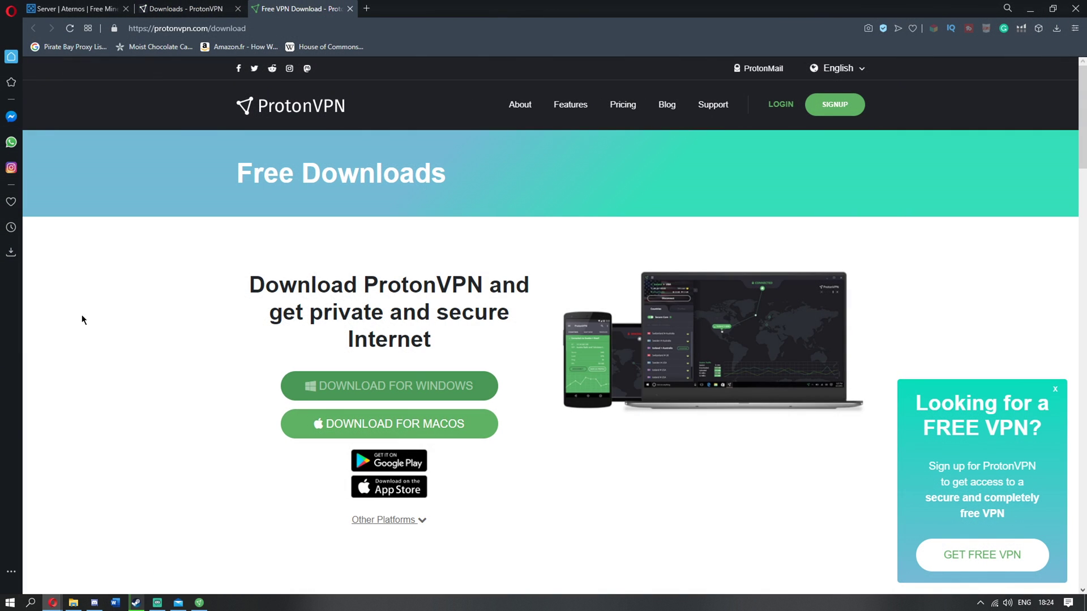
pyautogui.click(73, 3)
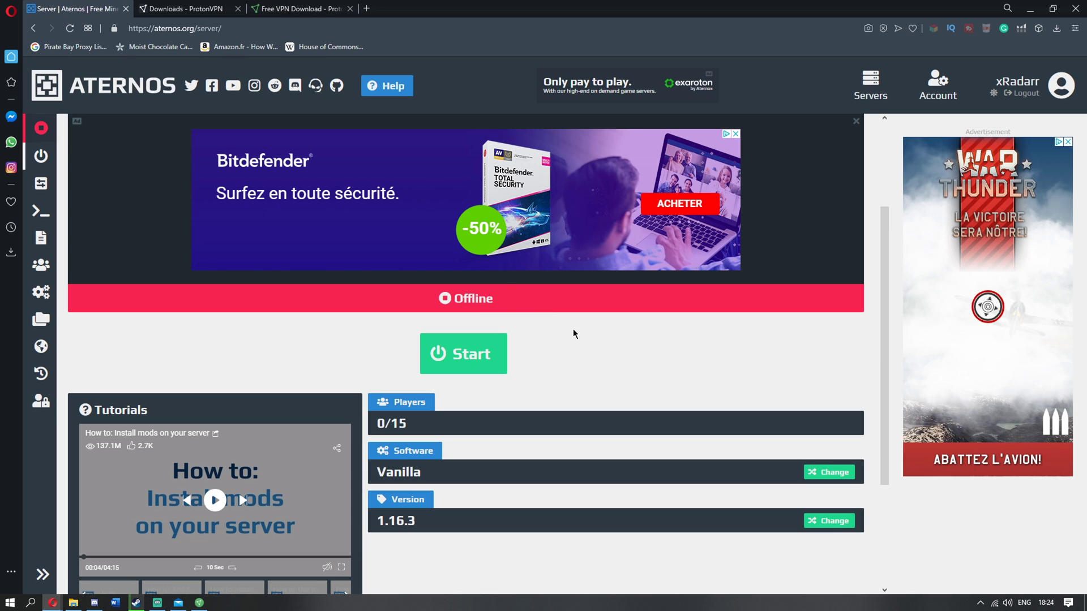
pyautogui.click(70, 28)
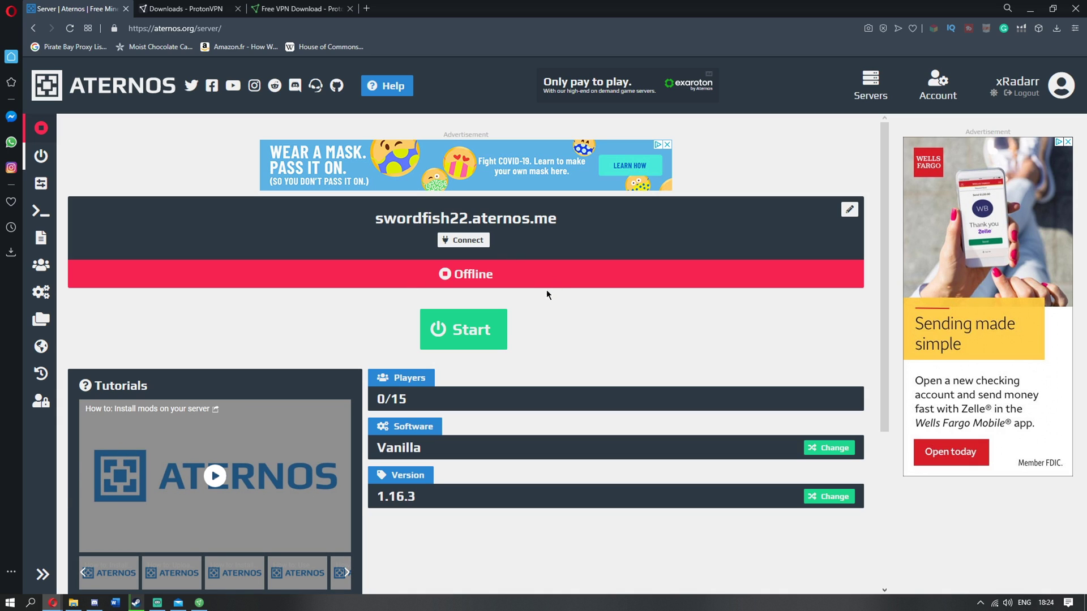
# Step: Start the swordfish22 server again through the VPN, allow notifications, and pause the tutorial video
pyautogui.click(490, 331)
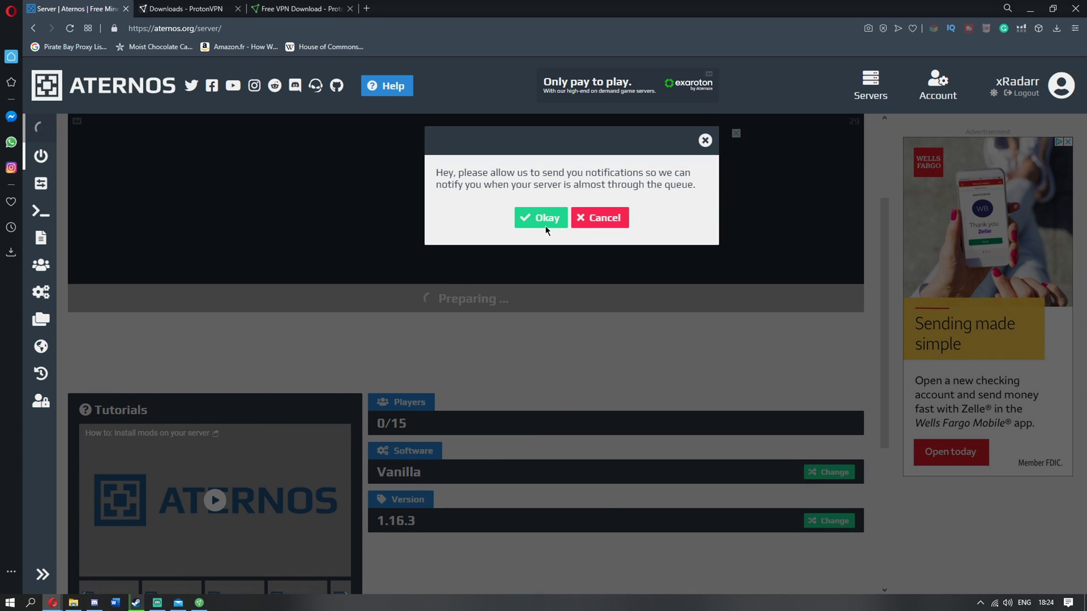
pyautogui.click(541, 218)
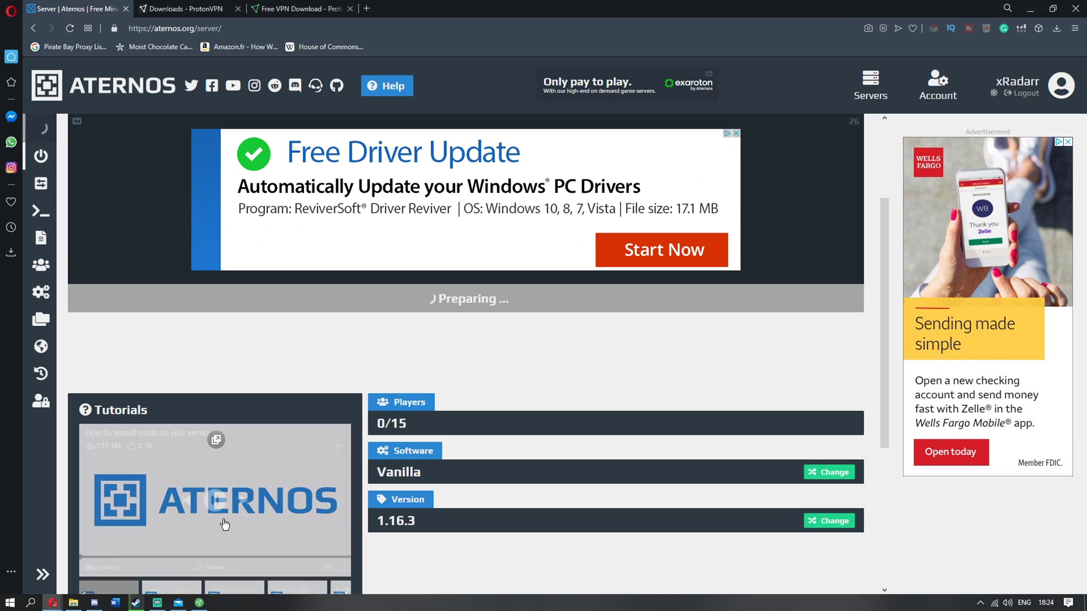
pyautogui.click(215, 500)
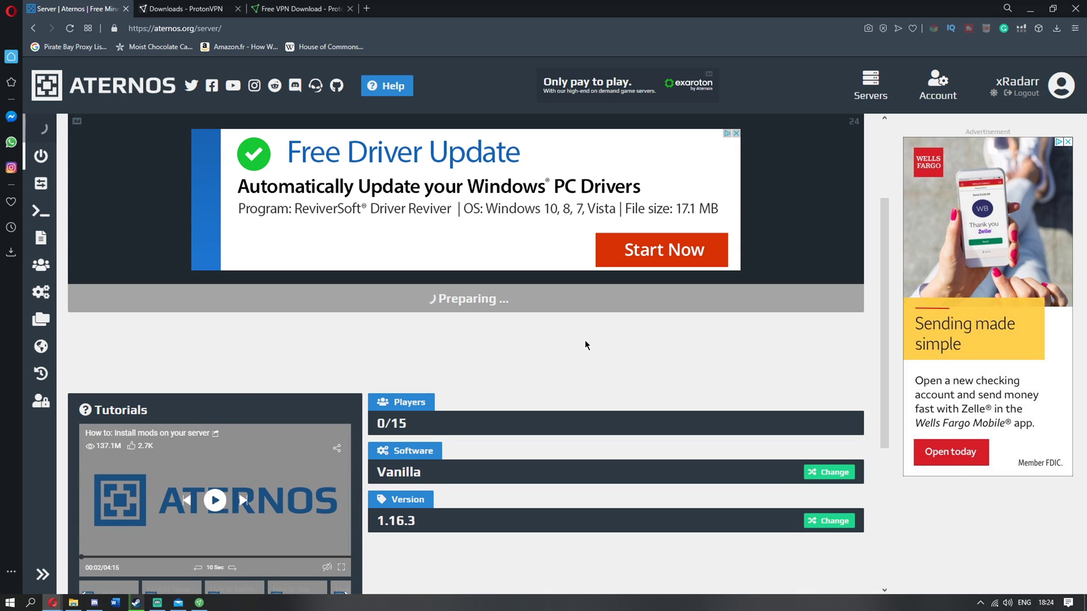